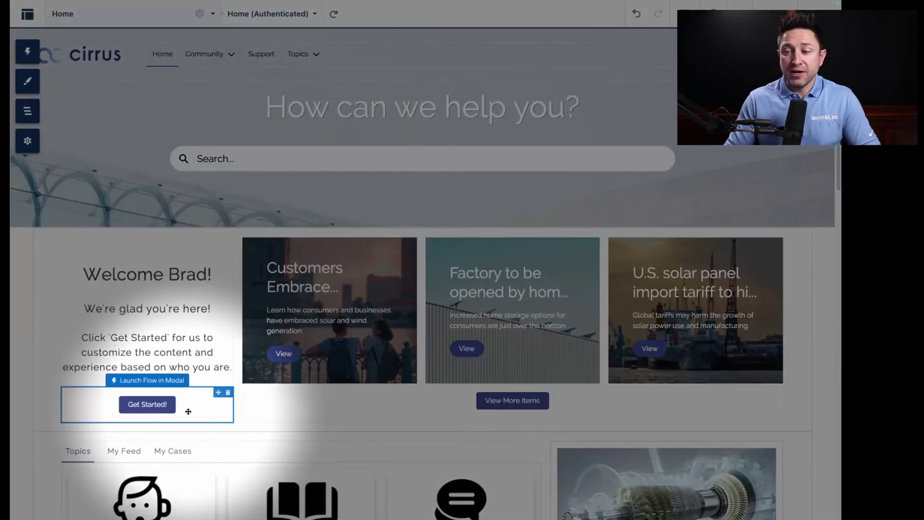
Drag the Launch Flow in Modal 'Get Started!' component above the HTML Editor welcome message
left_click_drag(188, 411, 174, 231)
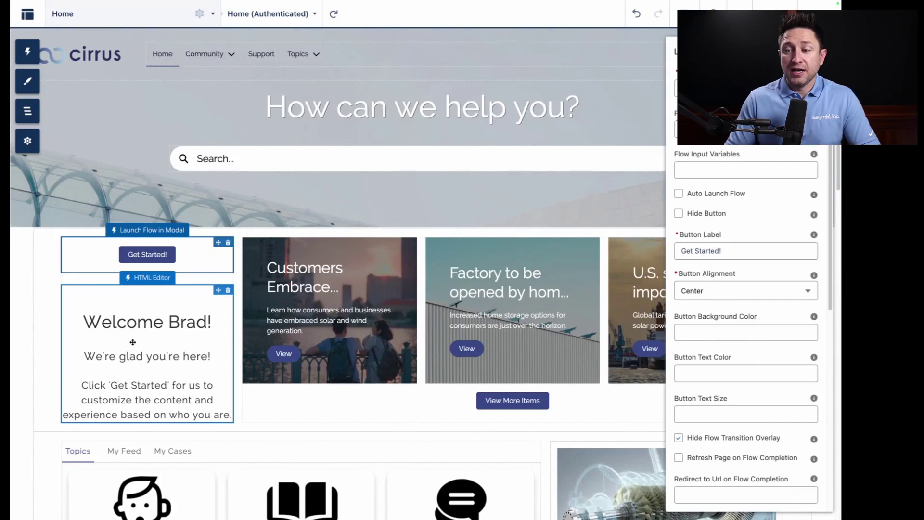
left_click_drag(133, 342, 157, 331)
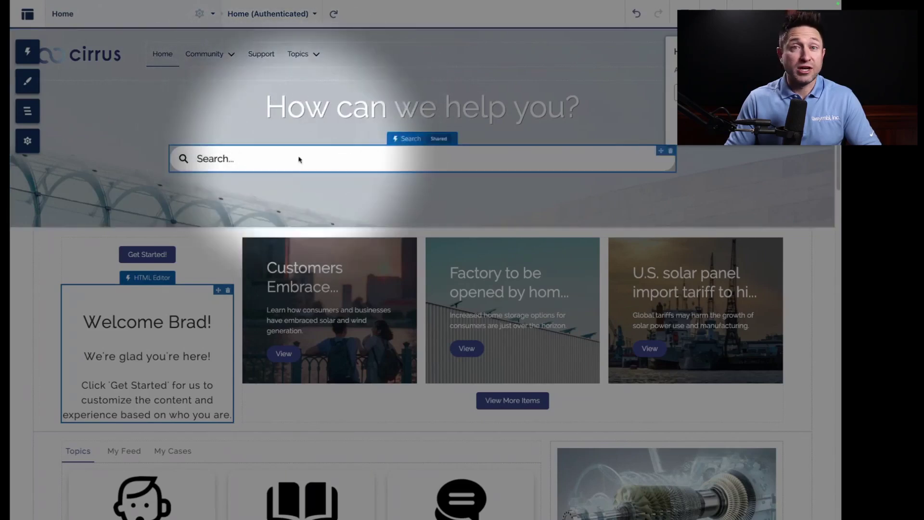
scroll(289, 317, "down", 5)
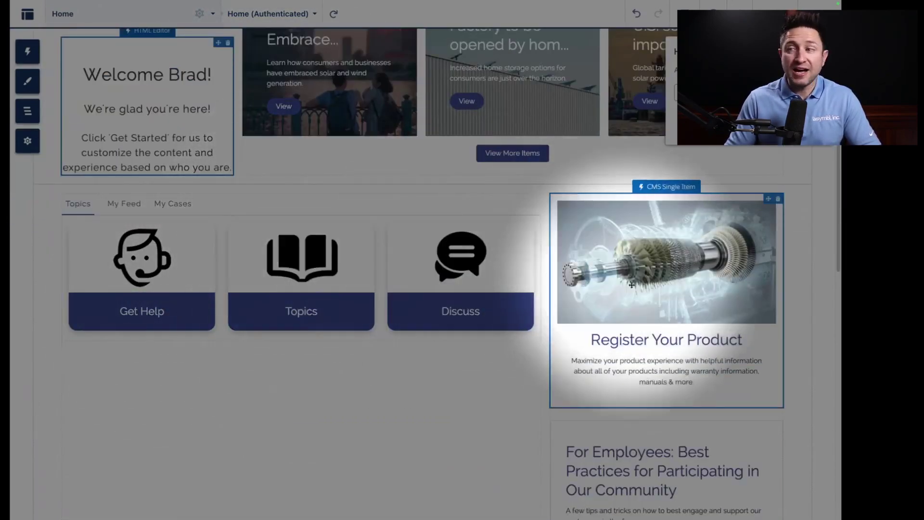
scroll(643, 299, "down", 6)
scroll(523, 259, "up", 10)
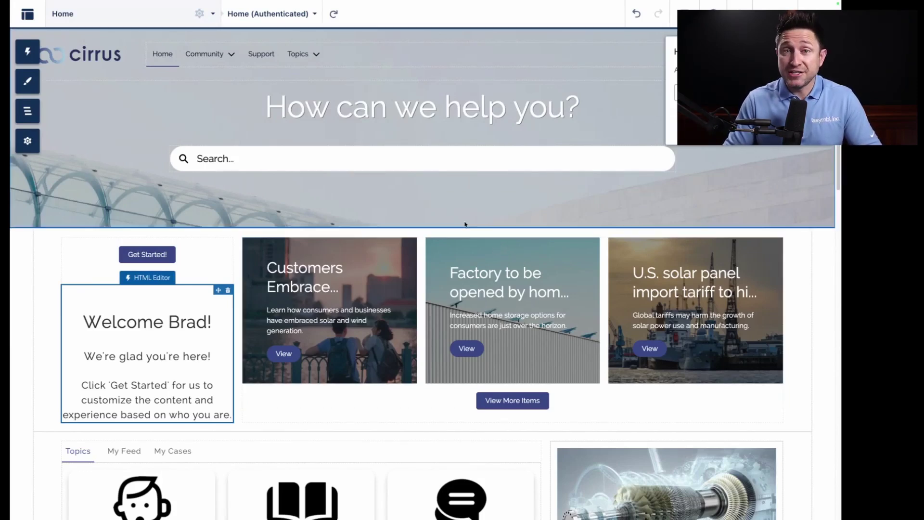
Browse the Theme and Page Structure panels, then open General settings showing Customer Service template and SDO - Consumer
left_click(28, 81)
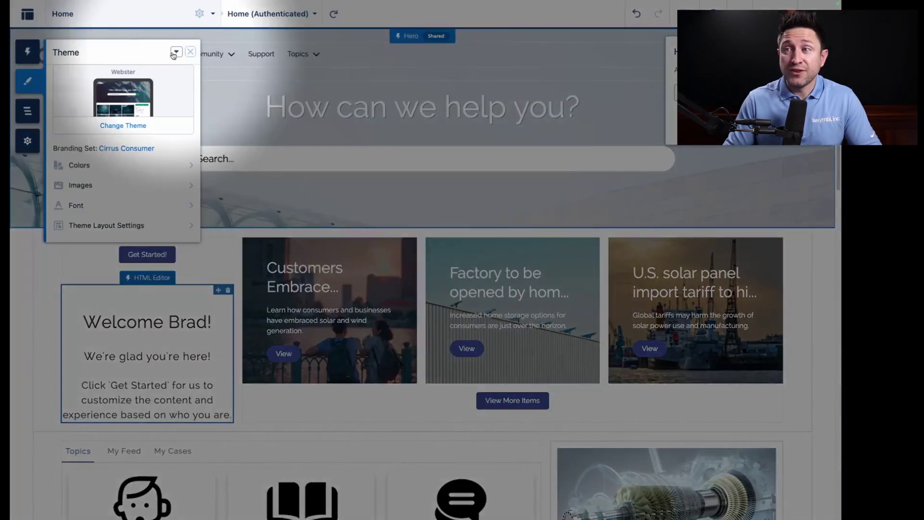
left_click(176, 51)
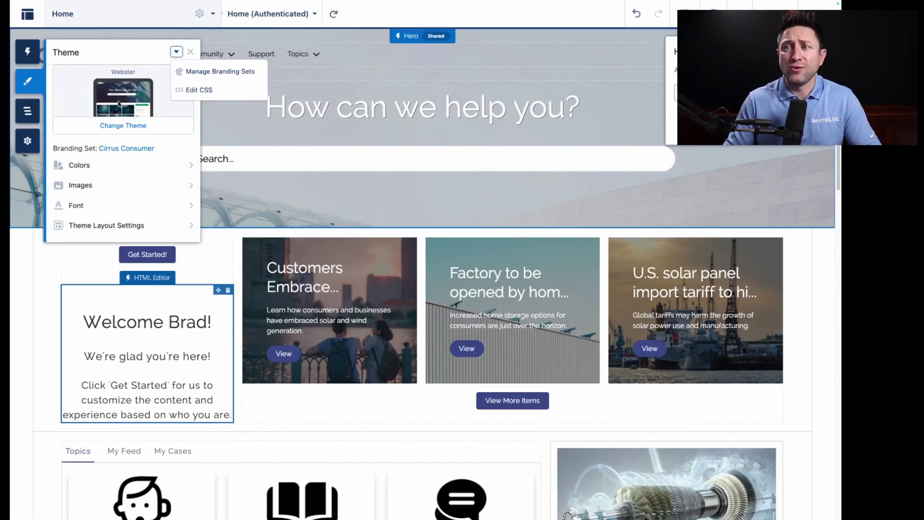
left_click(28, 111)
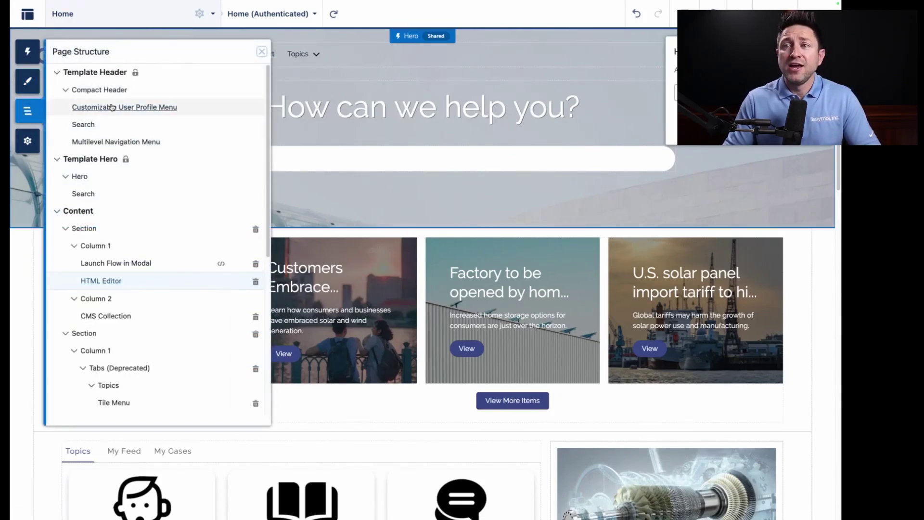
left_click(27, 140)
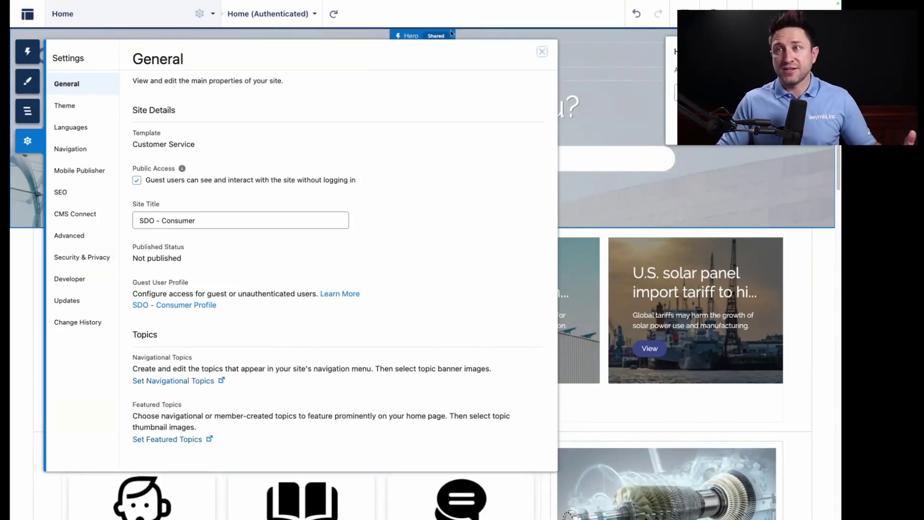
Close the site Settings dialog
left_click(542, 52)
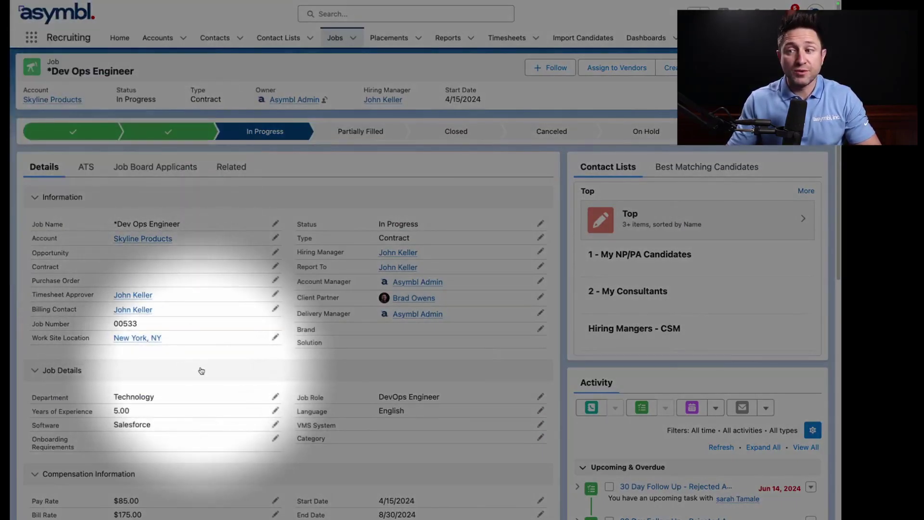
Follow the Dev Ops Engineer job's External Job Posting link to the new Job Board tab
scroll(202, 370, "down", 5)
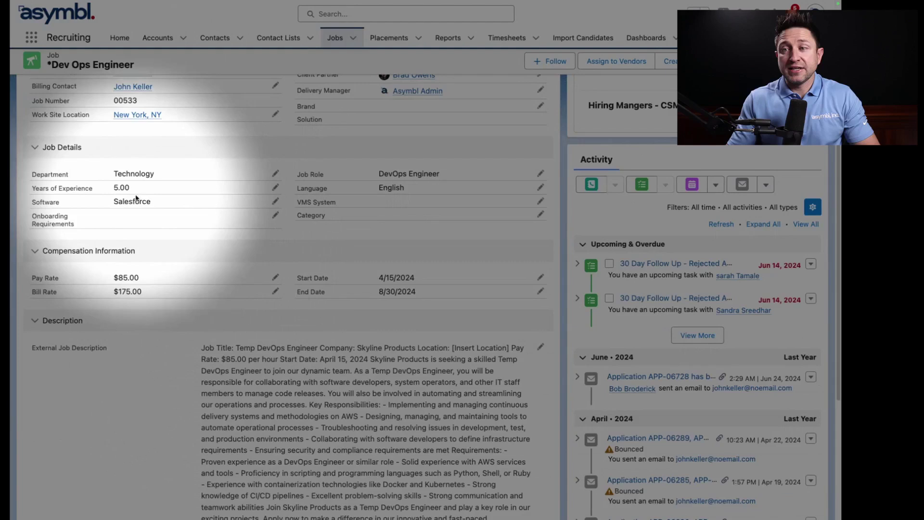
scroll(125, 356, "down", 5)
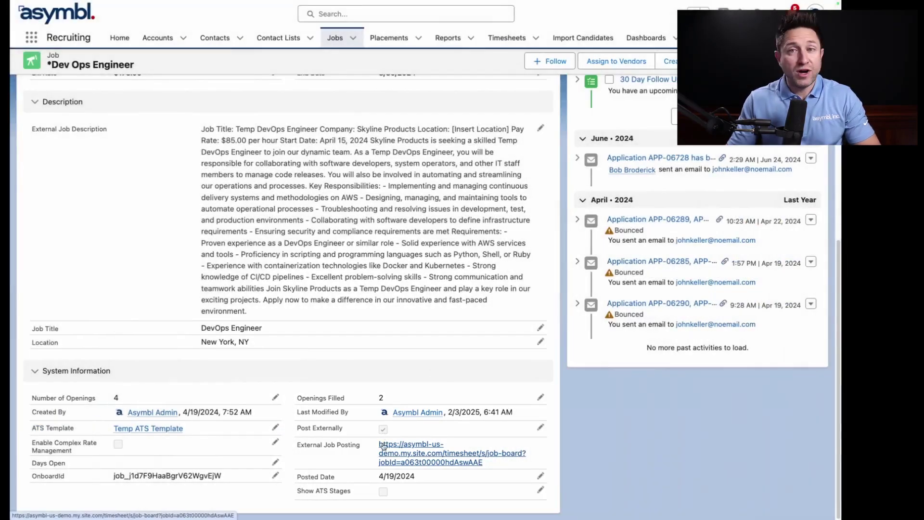
left_click(383, 446, "super")
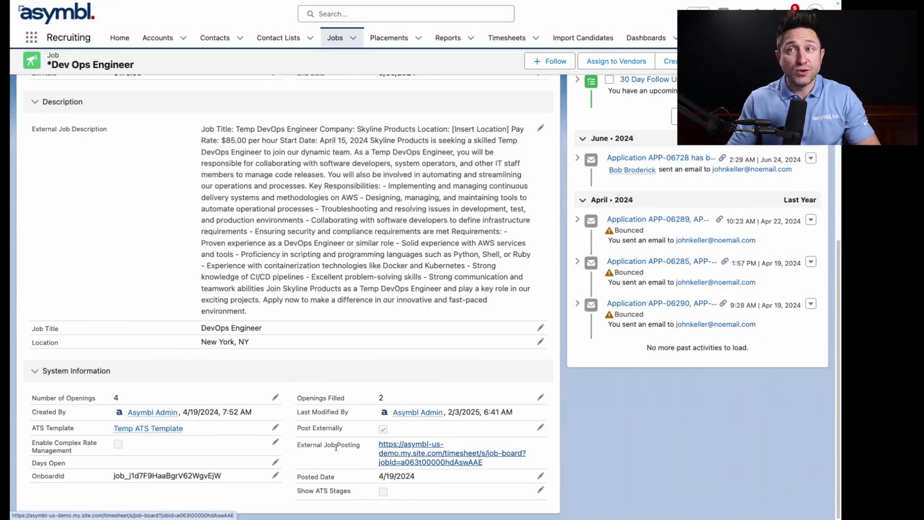
left_click(279, 22)
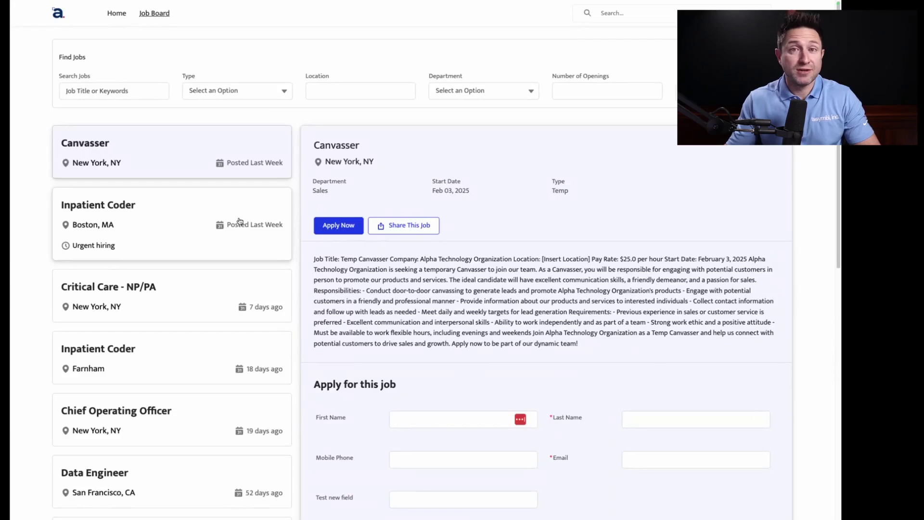
Visit Home and Job Board, try the Location, Department and Number of Openings filters, then open Chief Operating Officer
left_click(116, 18)
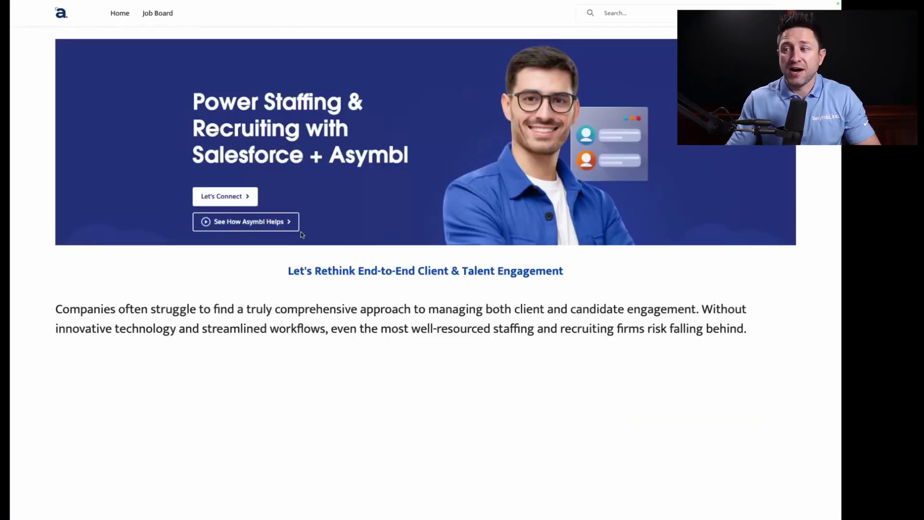
left_click(157, 15)
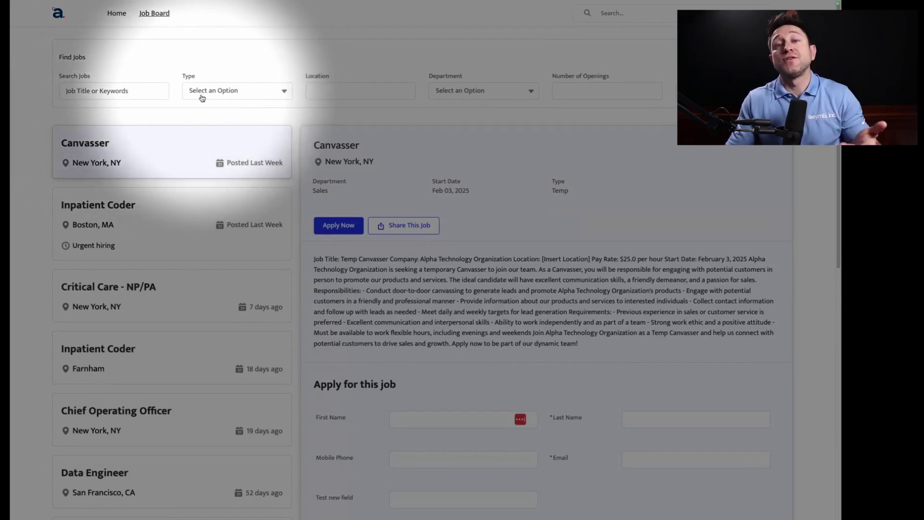
left_click(354, 91)
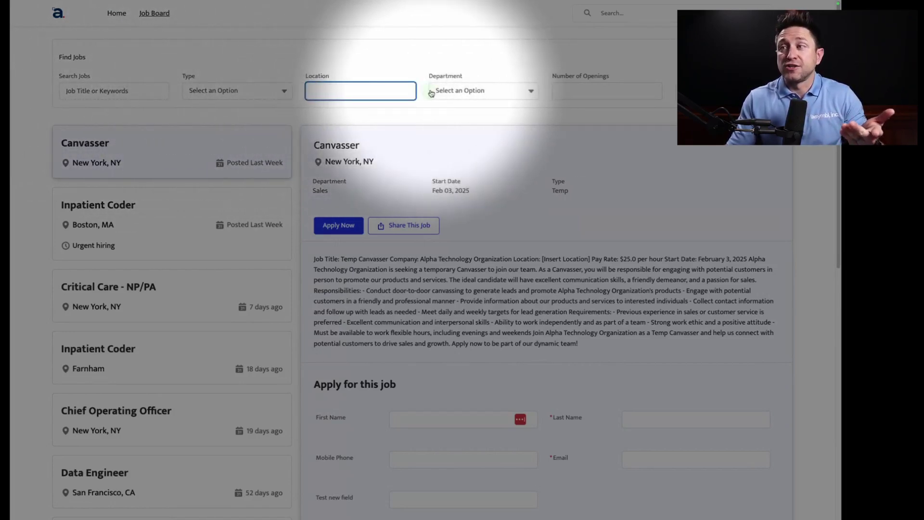
left_click(470, 91)
left_click(574, 91)
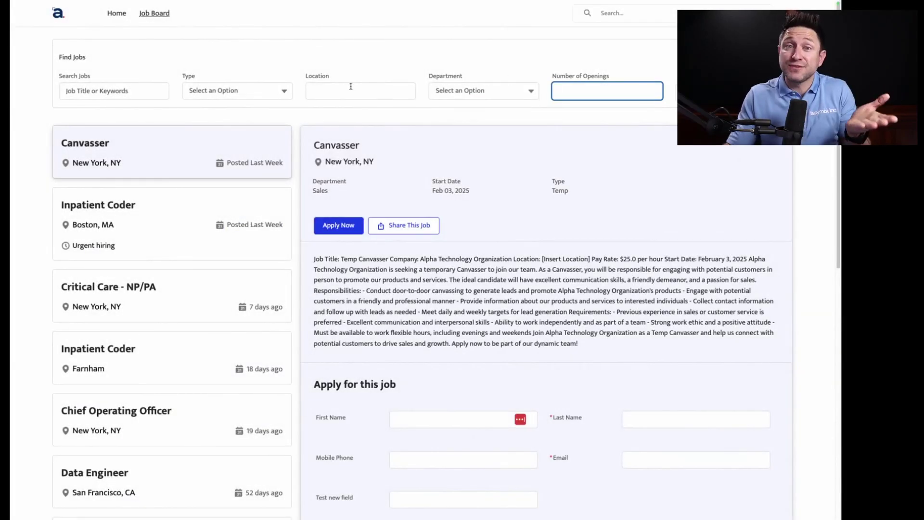
left_click(172, 419)
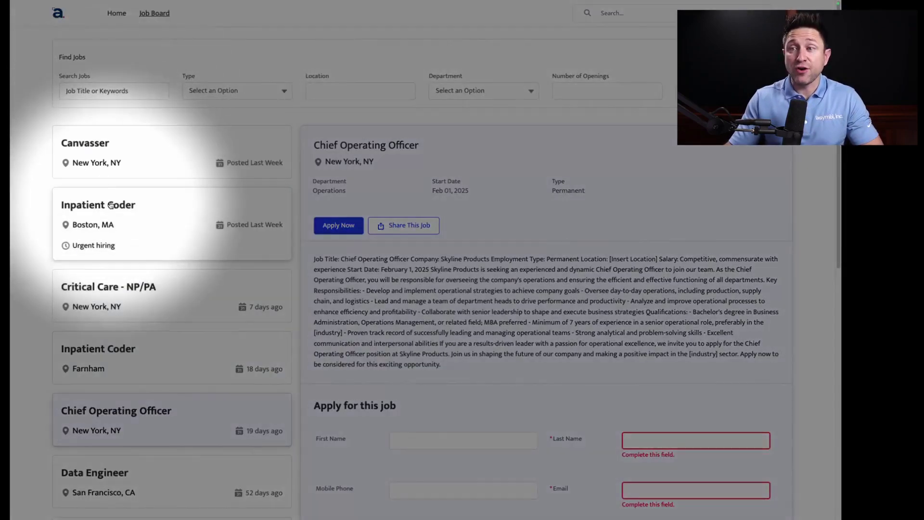
Scroll the listing, look at the Critical Care - NP/PA job, then return to Chief Operating Officer
scroll(125, 206, "down", 2)
scroll(129, 207, "down", 6)
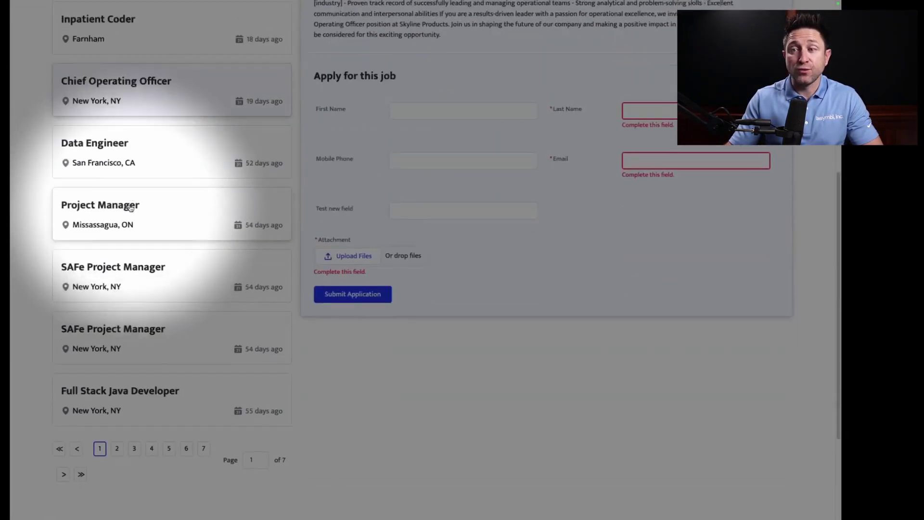
scroll(130, 207, "up", 8)
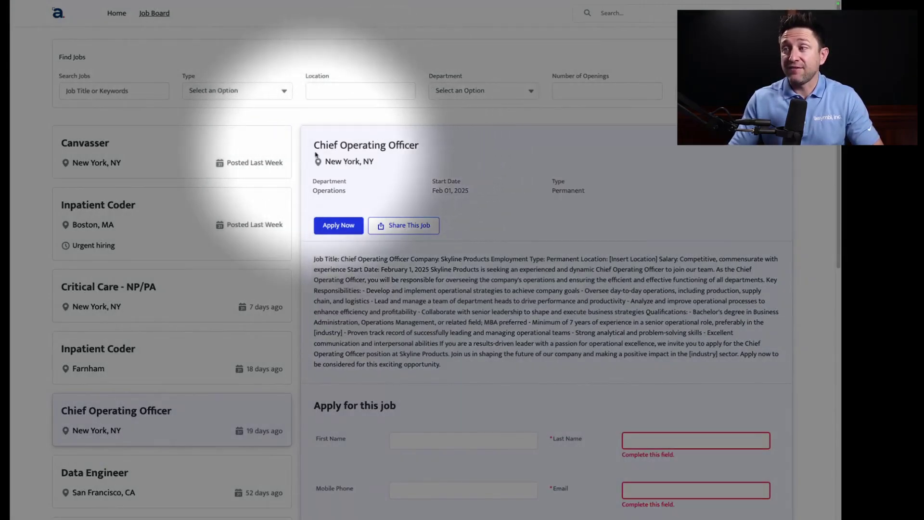
left_click(144, 298)
scroll(147, 296, "down", 2)
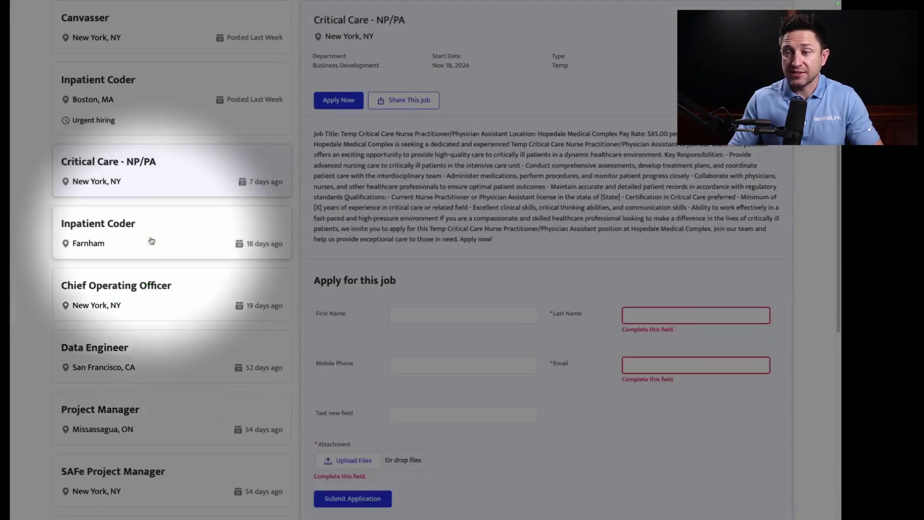
left_click(136, 299)
scroll(373, 181, "up", 2)
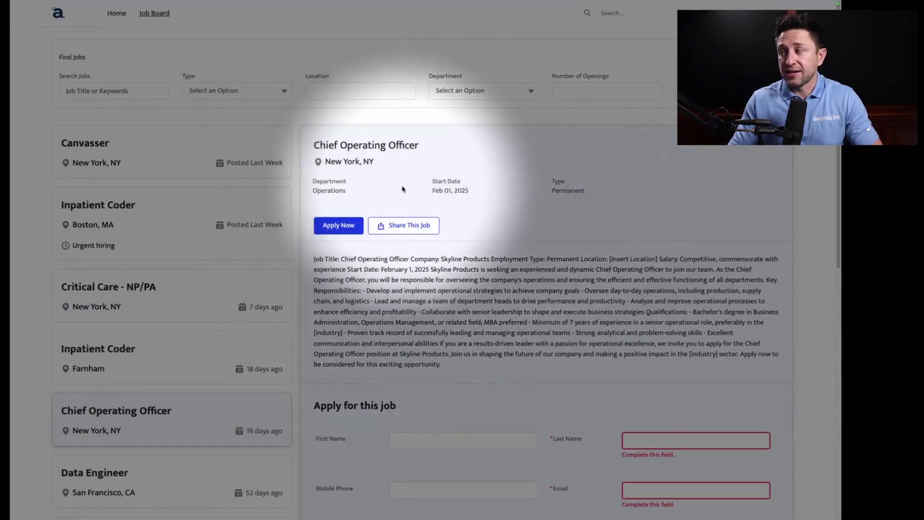
scroll(404, 384, "down", 2)
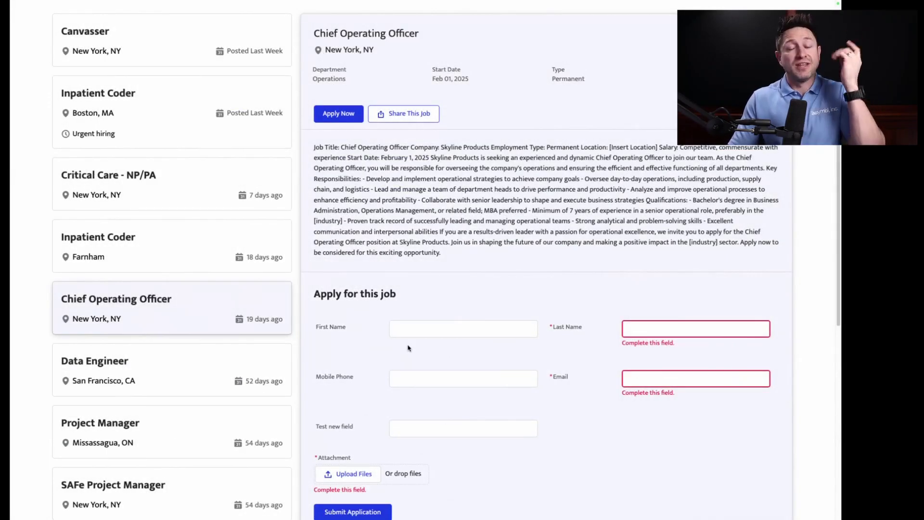
Check the apply form's First Name, Mobile Phone and Test new field entries, scrolling through the form
left_click(409, 331)
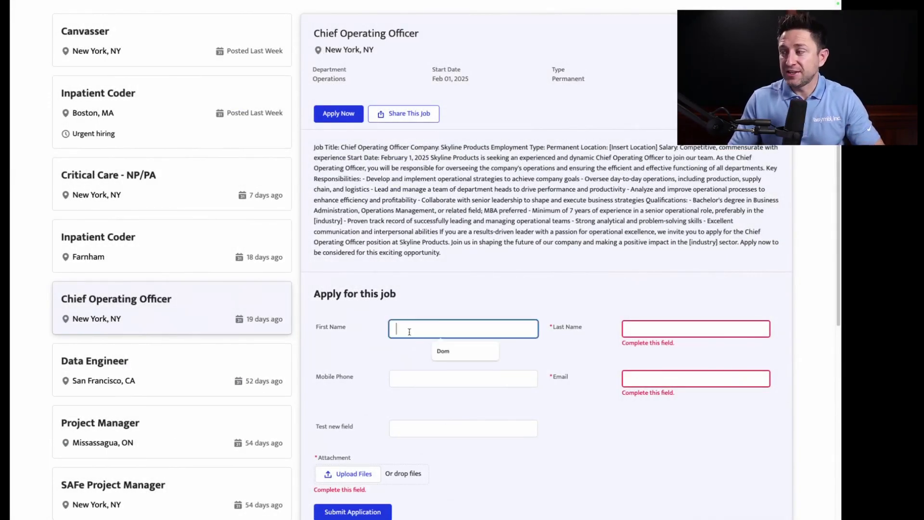
left_click(421, 382)
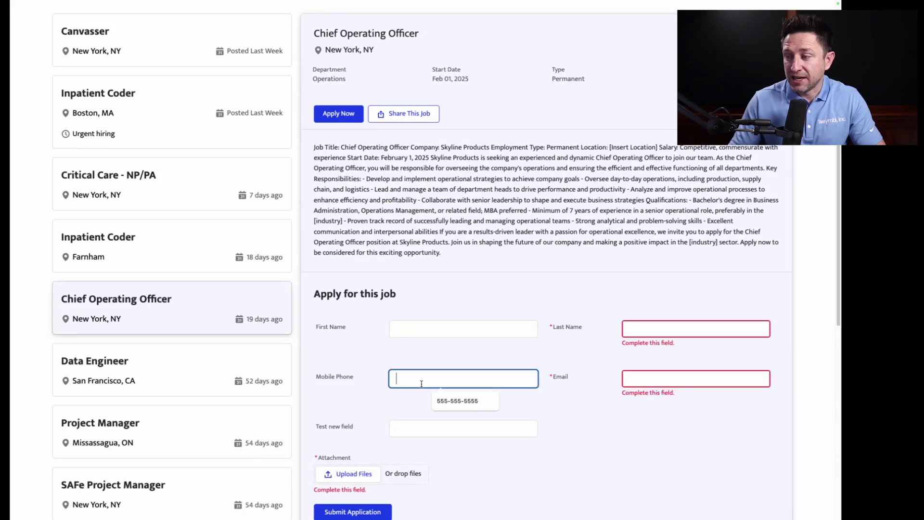
left_click(413, 432)
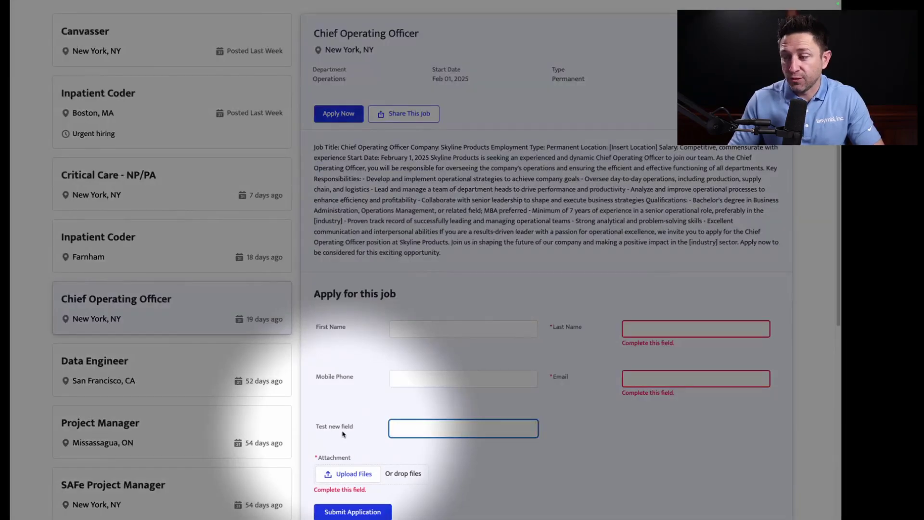
scroll(343, 434, "down", 2)
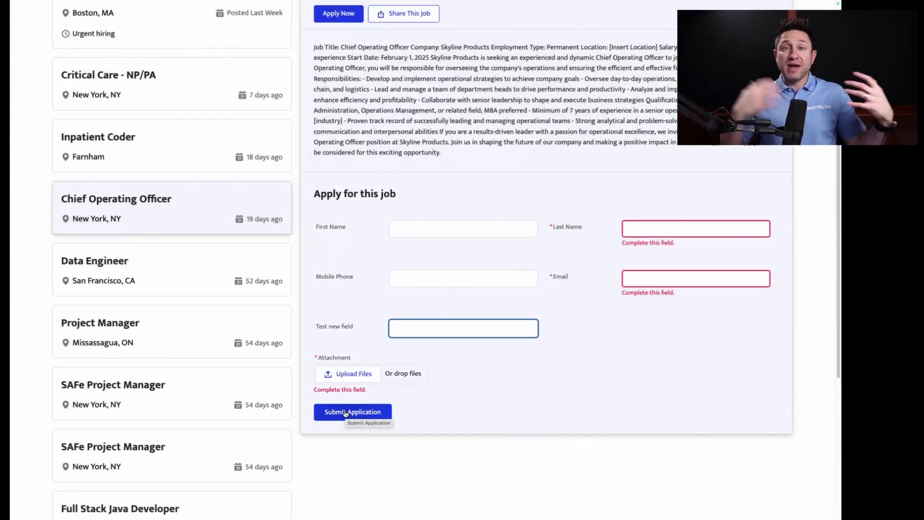
scroll(378, 214, "up", 4)
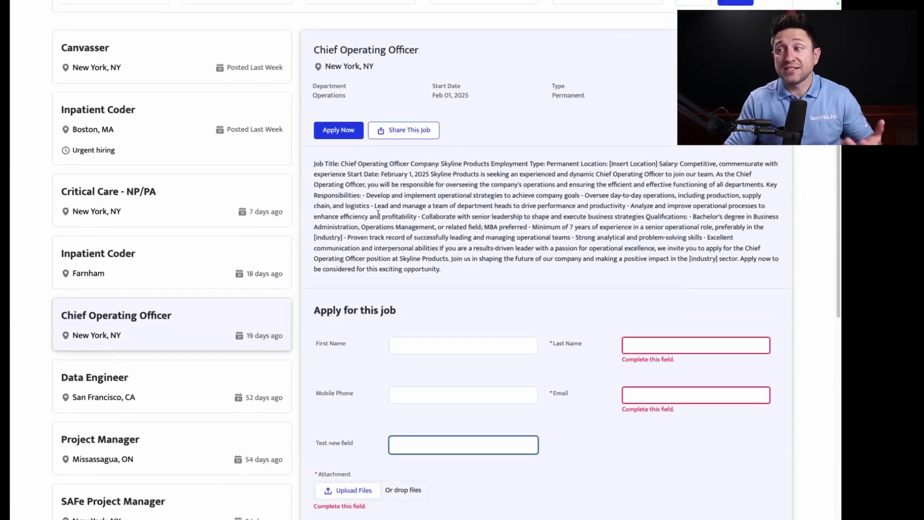
scroll(378, 214, "up", 2)
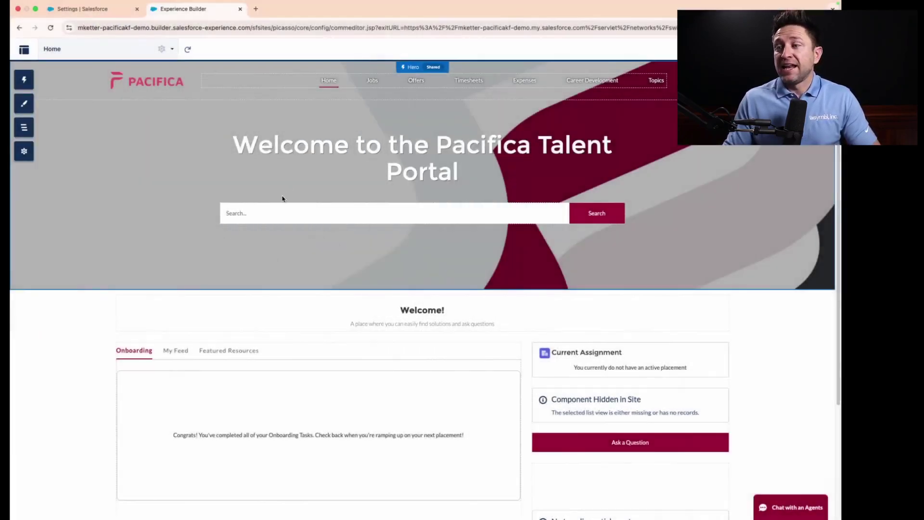
Select the global search bar component on the Pacifica Talent Portal home canvas
left_click(274, 217)
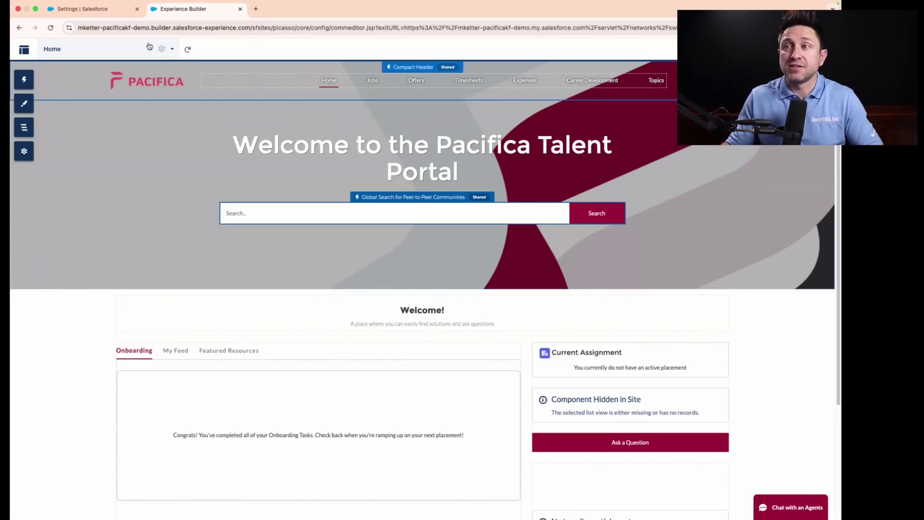
Switch the builder to the Career Development page and scroll through the Management Certification pathway
left_click(113, 48)
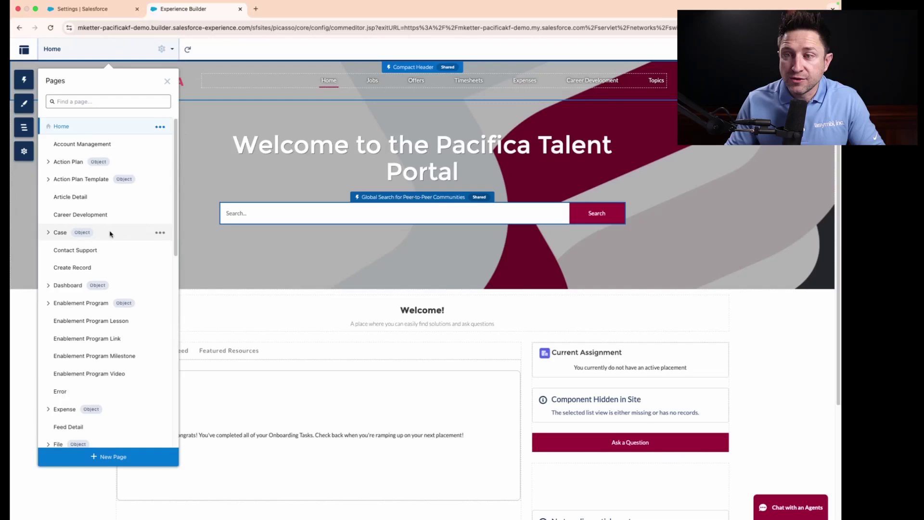
left_click(113, 213)
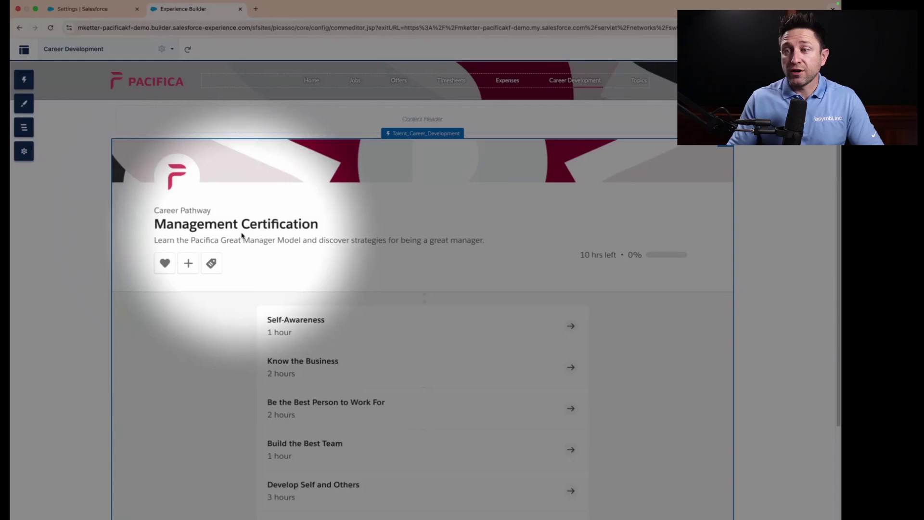
scroll(298, 337, "down", 1)
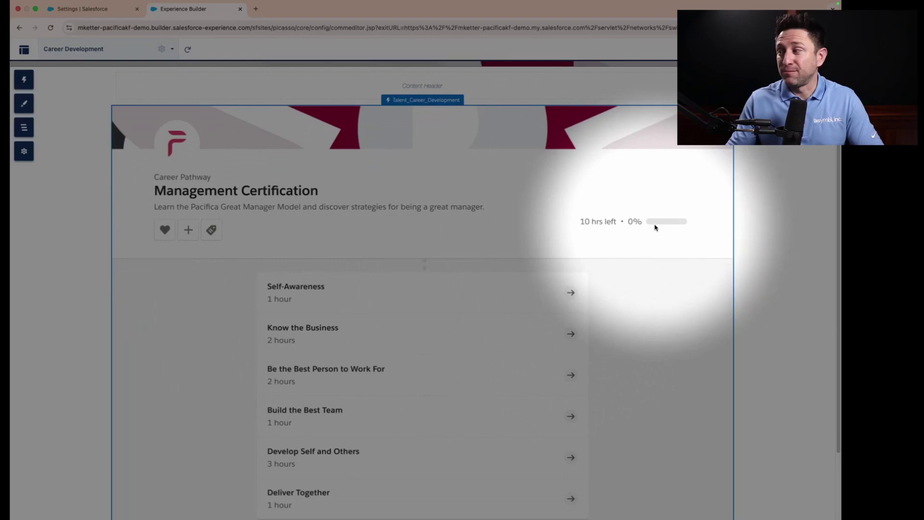
scroll(227, 296, "down", 3)
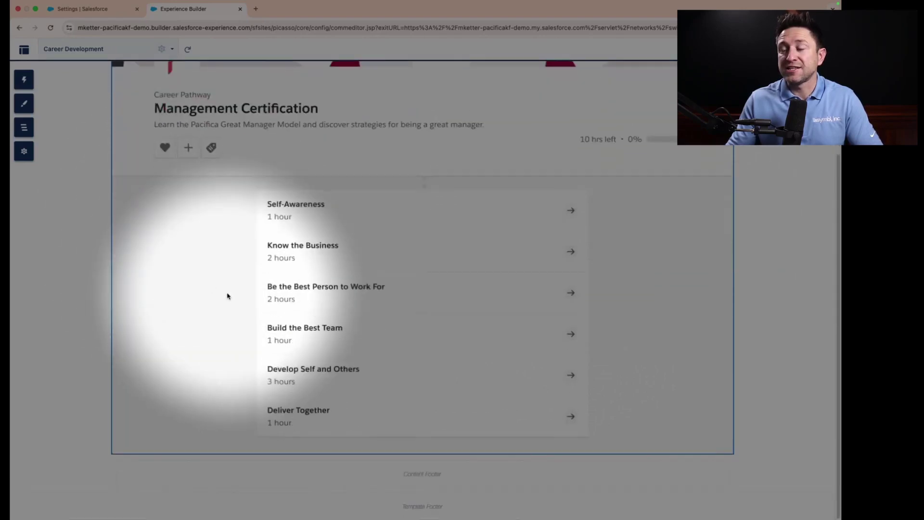
scroll(360, 378, "up", 4)
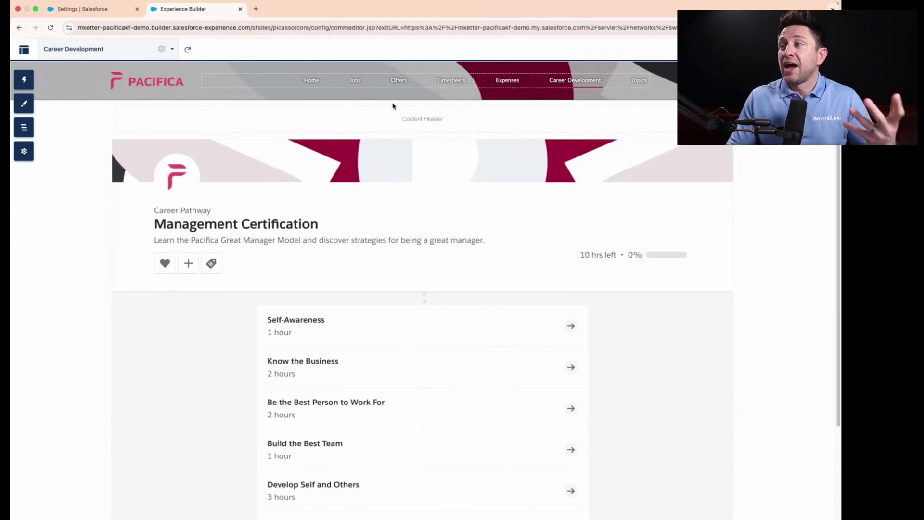
After checking the header navigation menu, open the Job List page from the Job page group
left_click(355, 83)
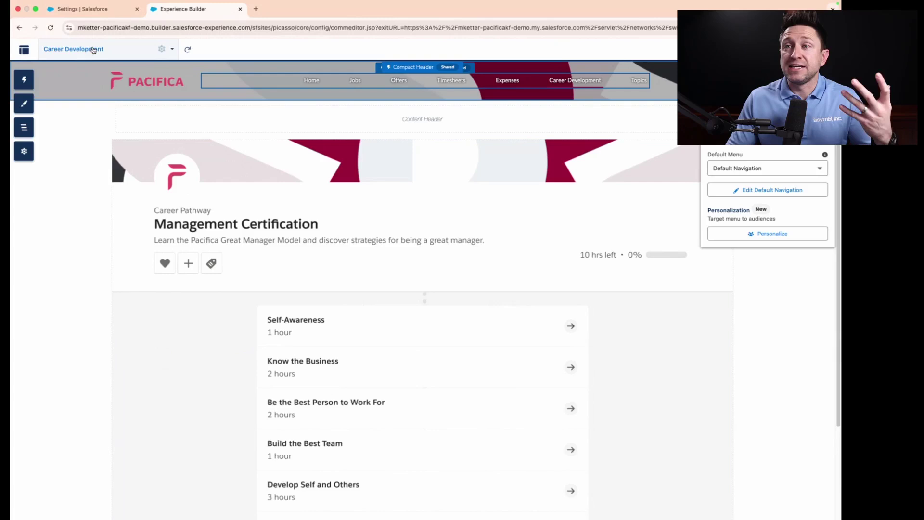
left_click(108, 49)
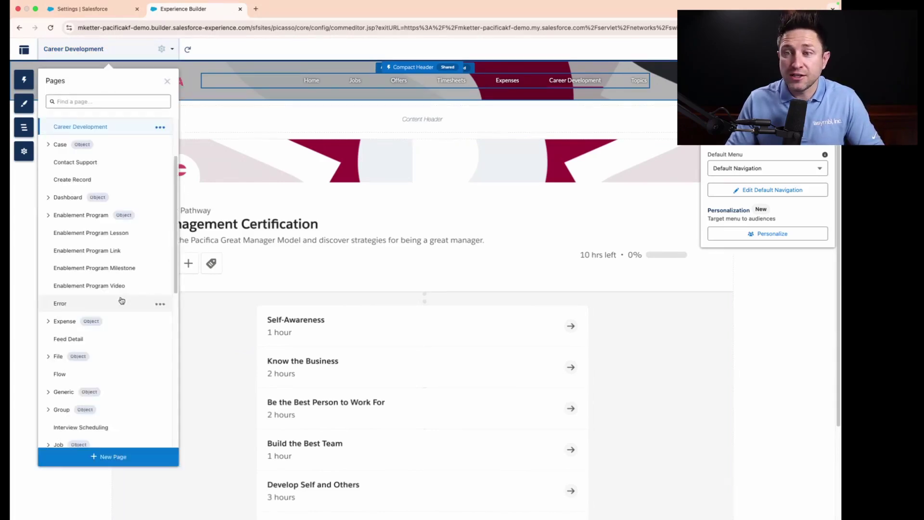
left_click(245, 121)
left_click(107, 50)
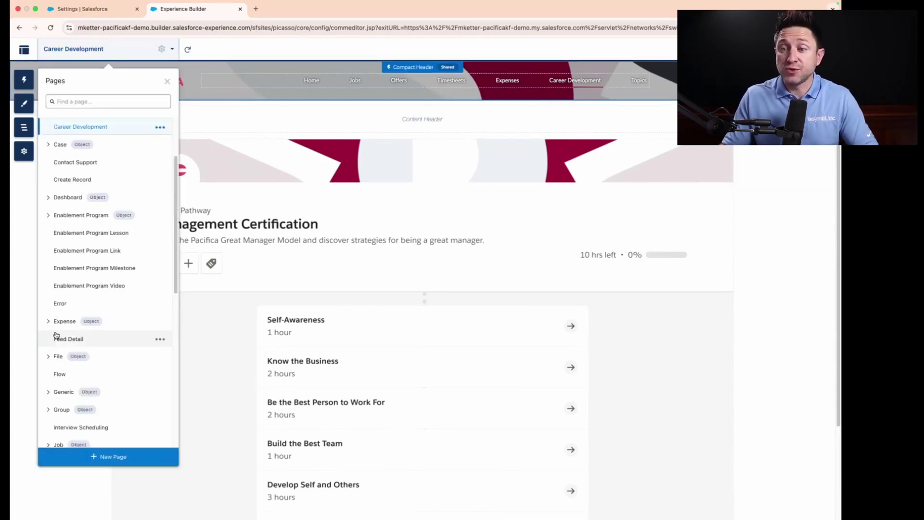
scroll(51, 380, "down", 3)
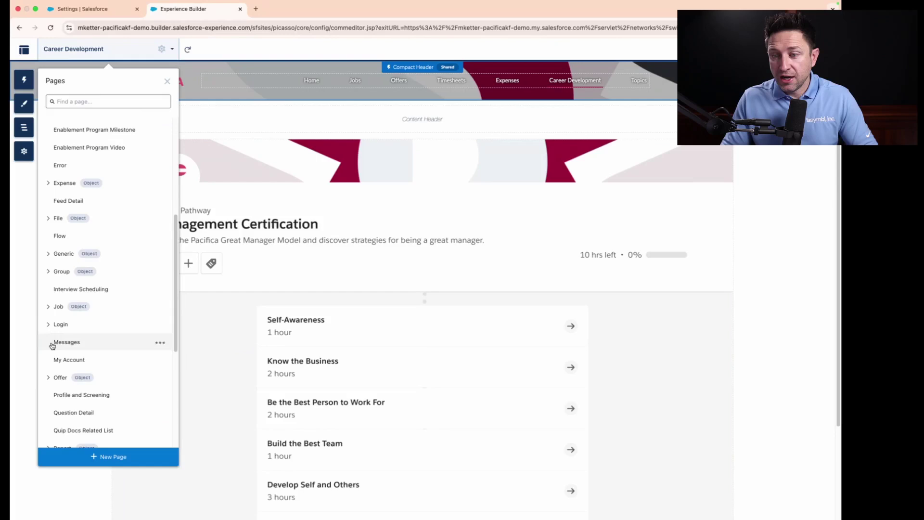
left_click(48, 307)
left_click(75, 345)
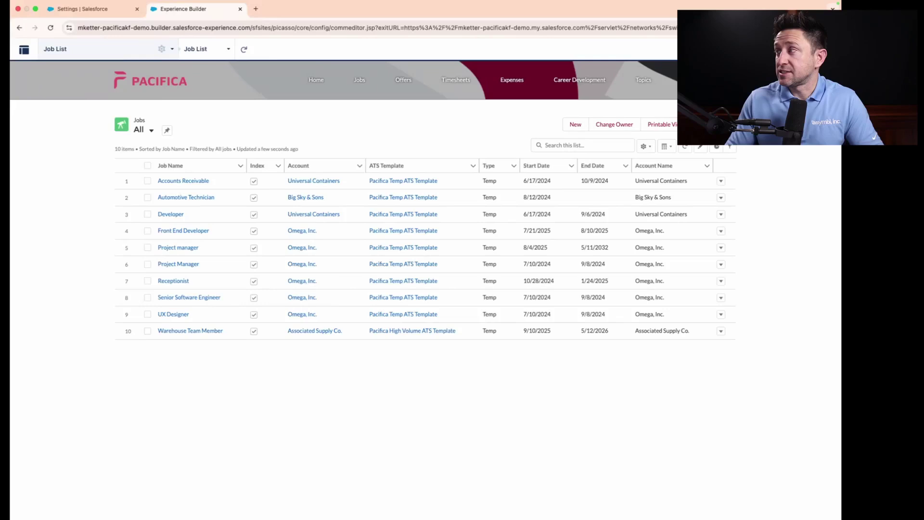
Zoom the browser in with Cmd+Plus and open the user profile page
key("super+equal")
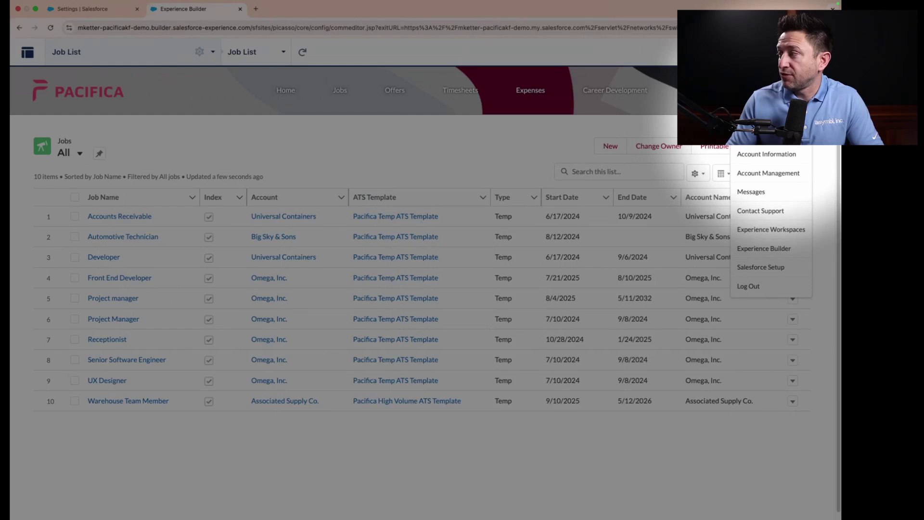
left_click(766, 154)
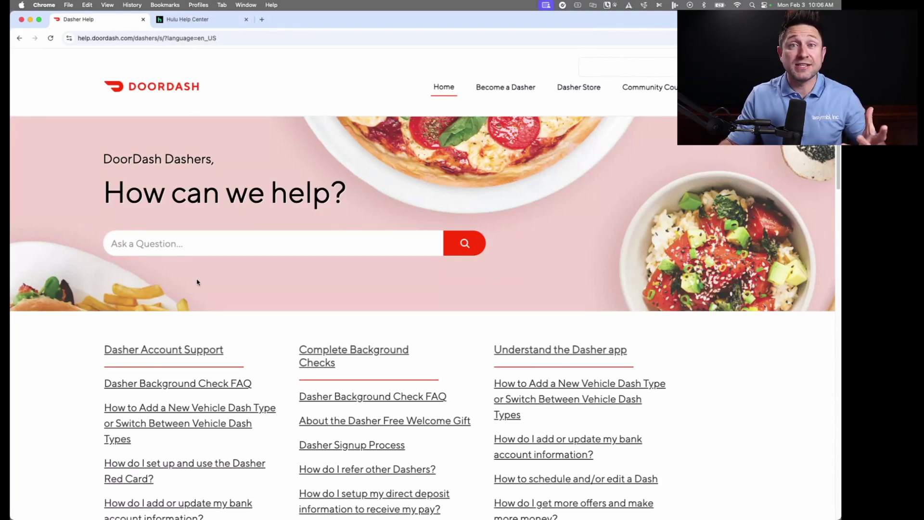
Skim the Dasher Help articles, then return to the Dasher Help home page
scroll(197, 282, "down", 5)
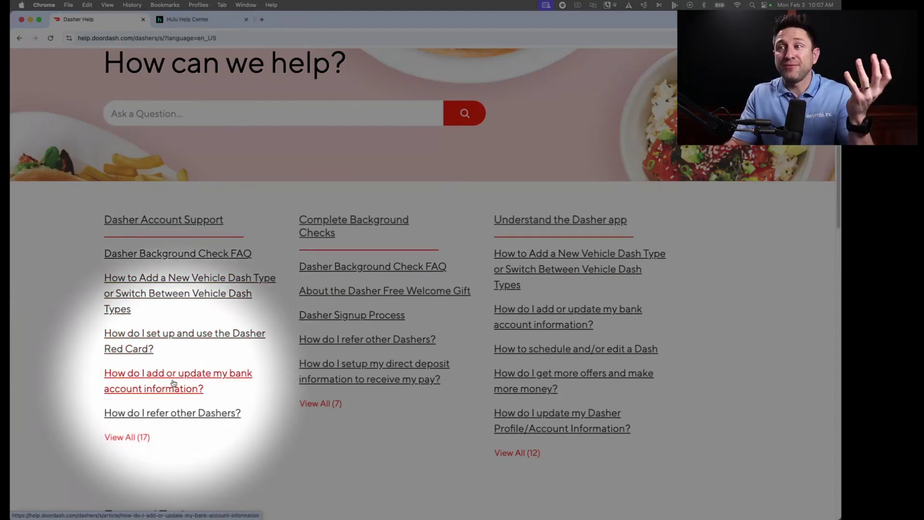
scroll(174, 382, "up", 3)
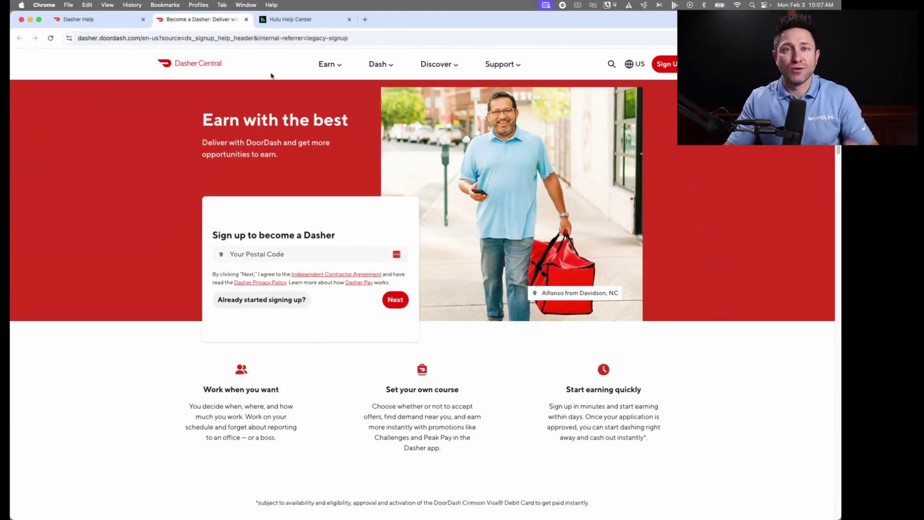
left_click(99, 22)
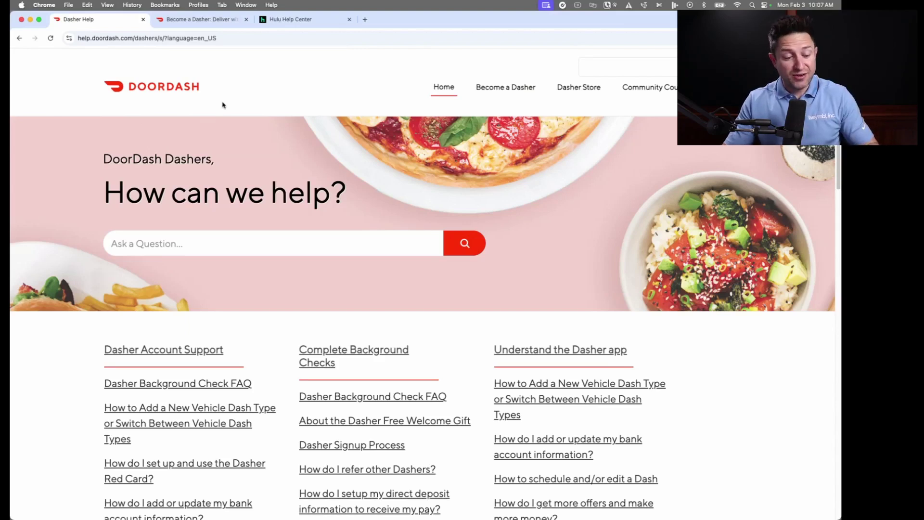
left_click(289, 19)
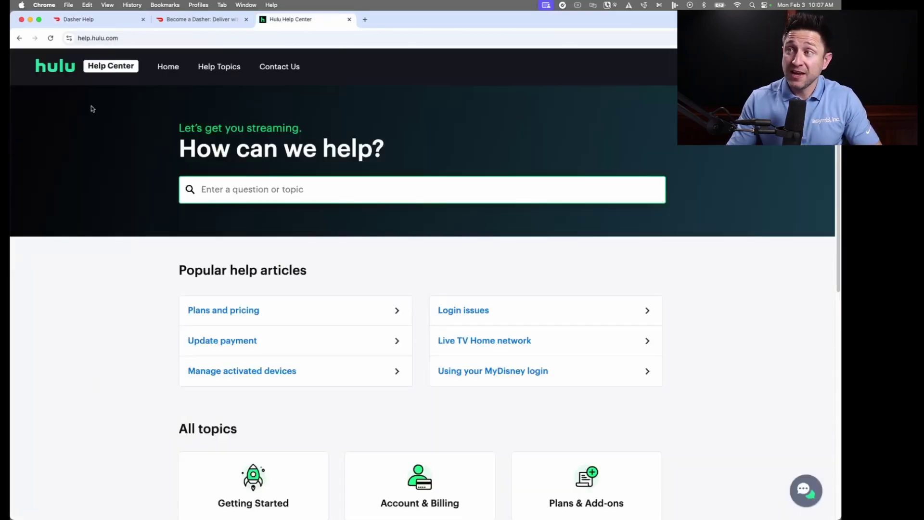